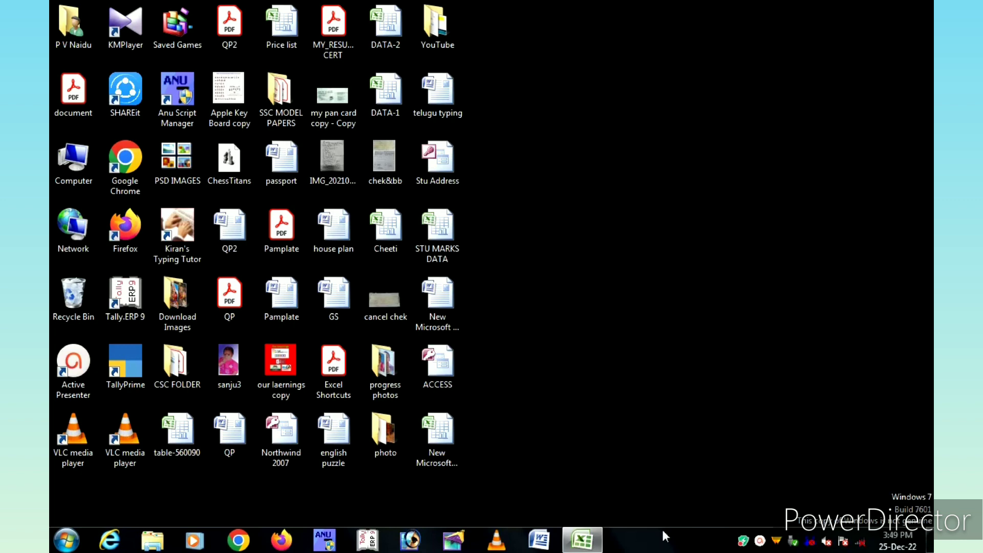
Switch to the STU MARKS DATA workbook in Excel and insert a blank row above the first student record in row 3.
click(582, 545)
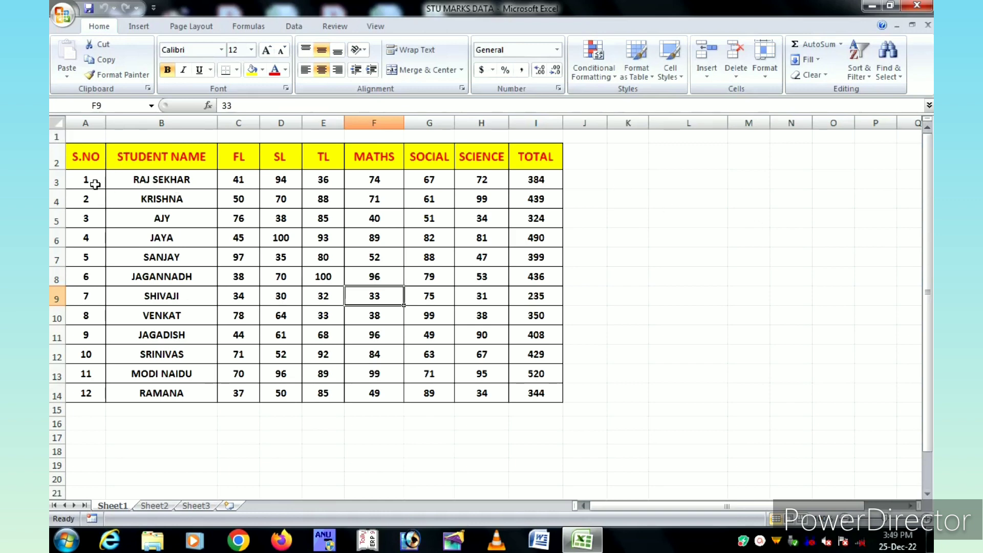
click(53, 179)
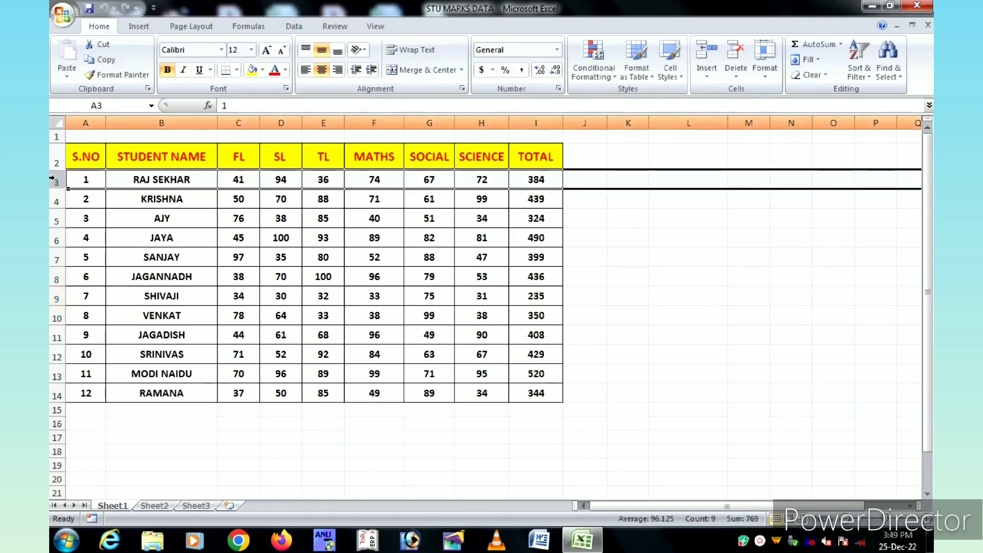
right_click(53, 179)
click(95, 253)
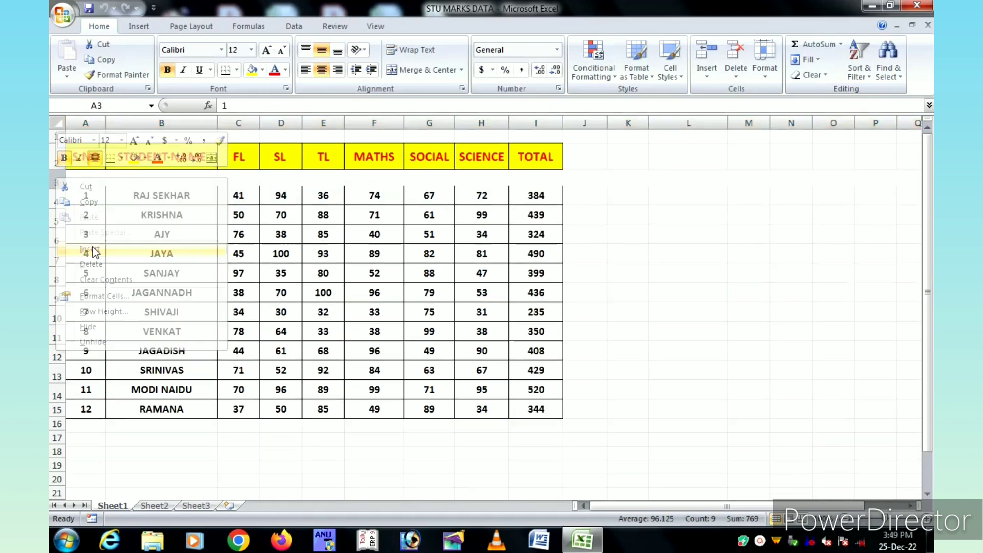
Add a List data validation to cell B3 using the student names in =$B$4:$B$15 as the source.
click(181, 187)
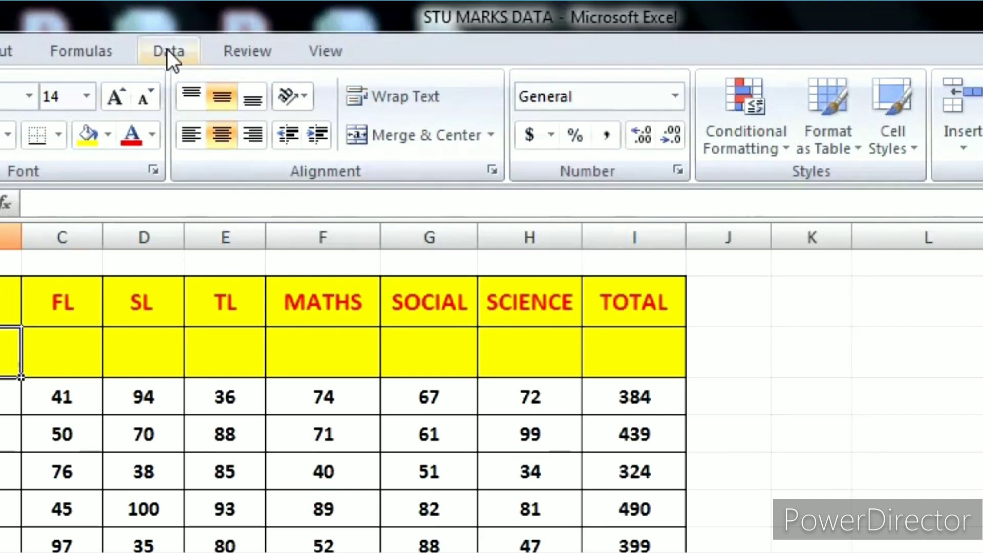
click(168, 52)
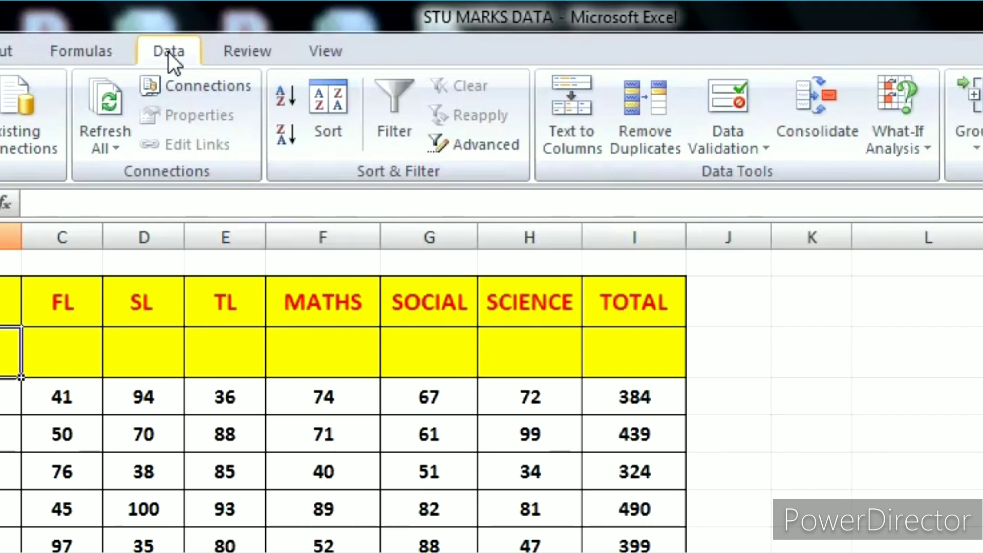
click(732, 148)
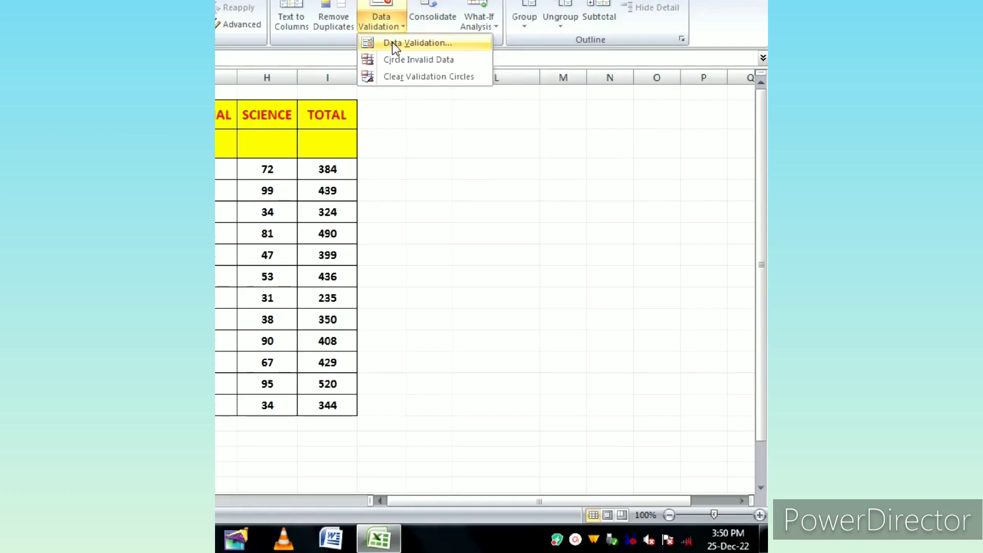
click(745, 178)
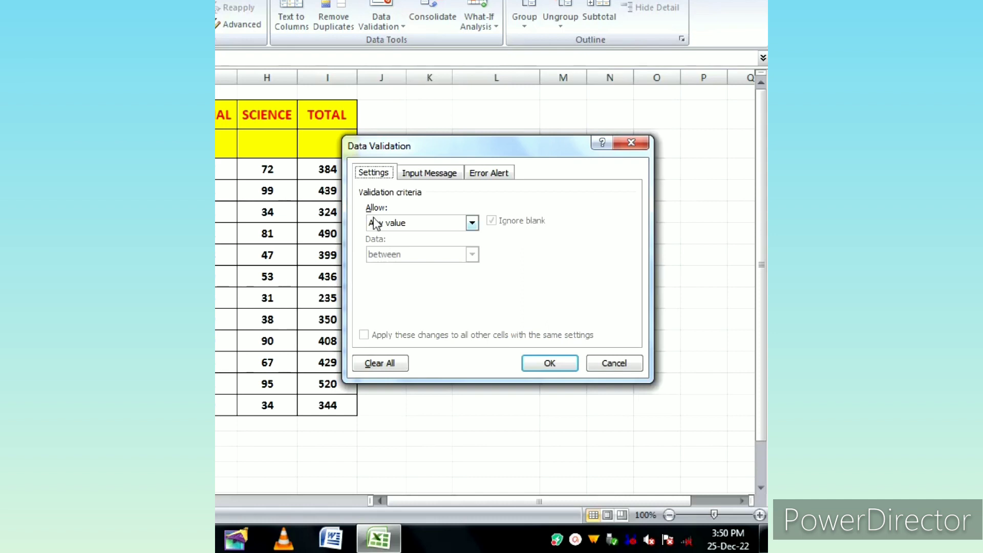
click(472, 223)
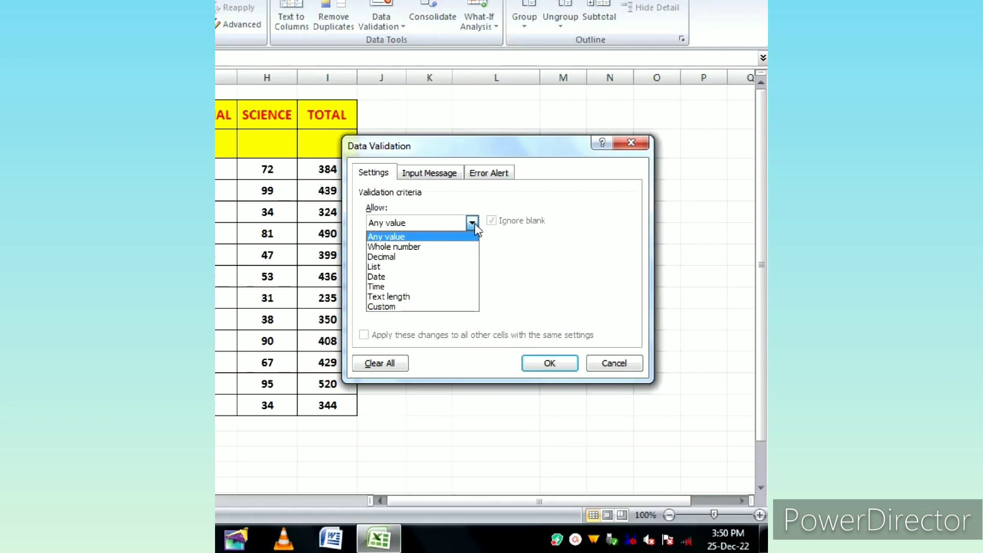
click(372, 267)
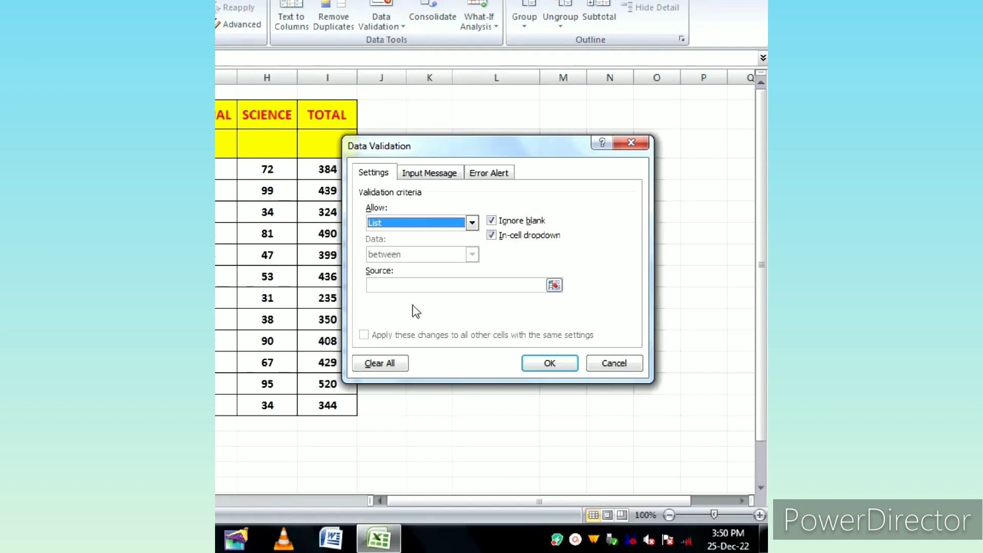
click(384, 285)
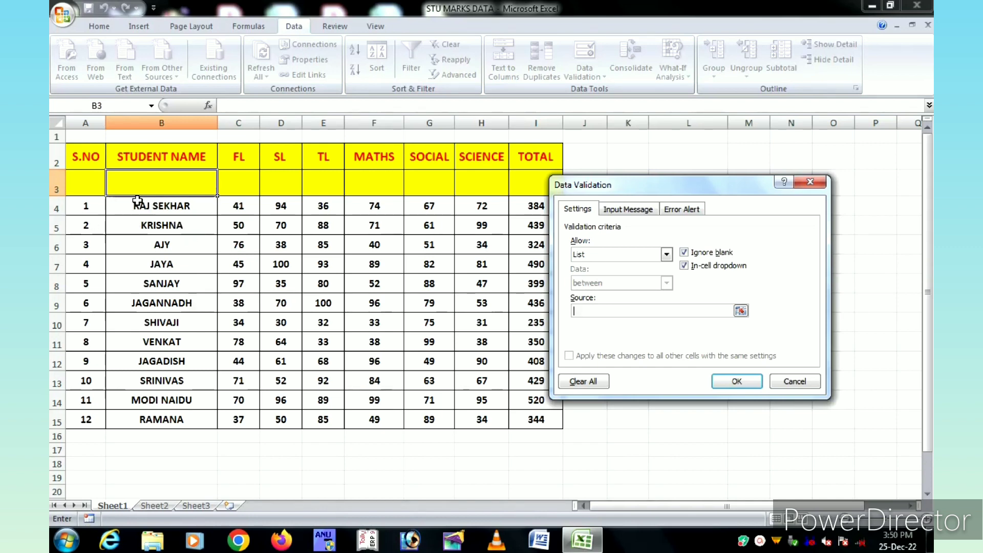
drag(138, 209, 153, 417)
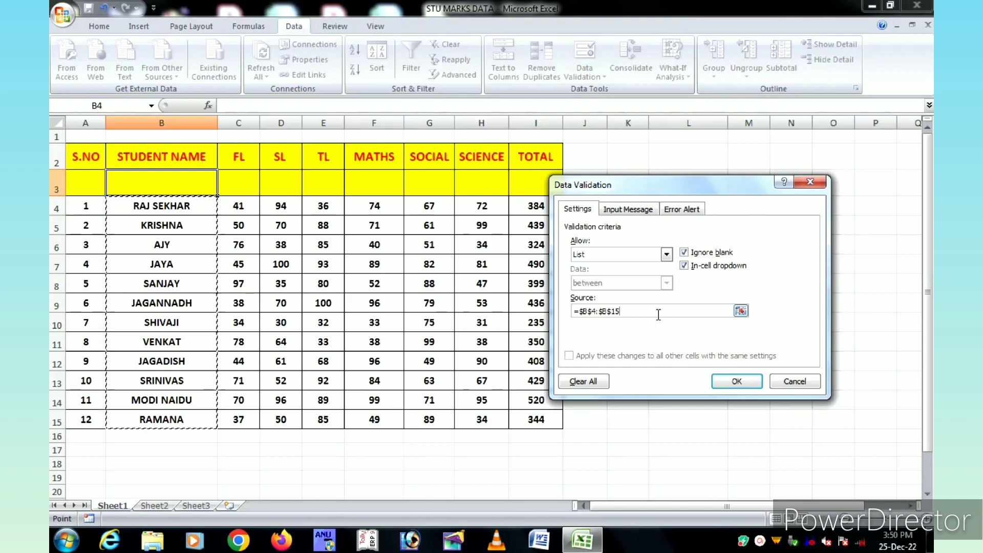
click(744, 381)
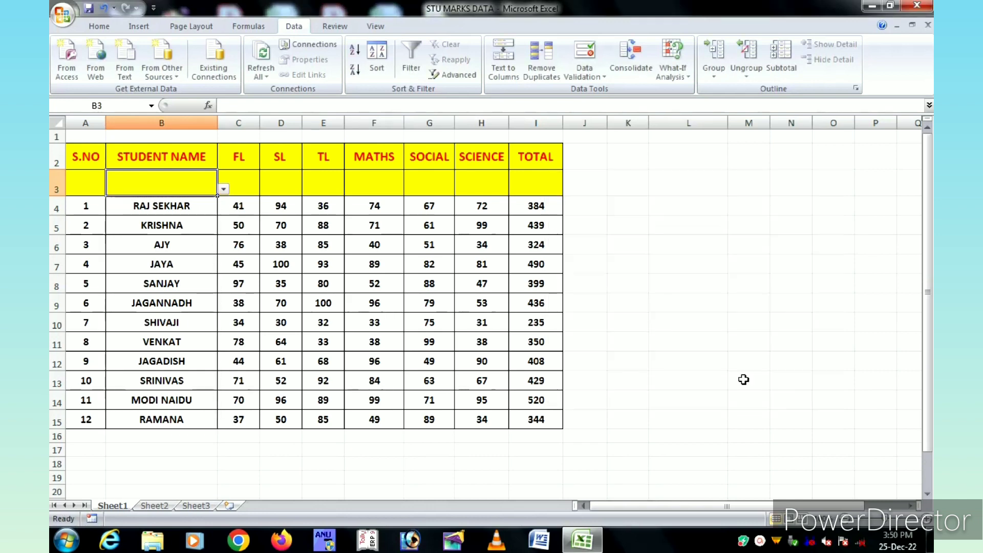
Choose the third student from the dropdown list in cell B3.
click(223, 190)
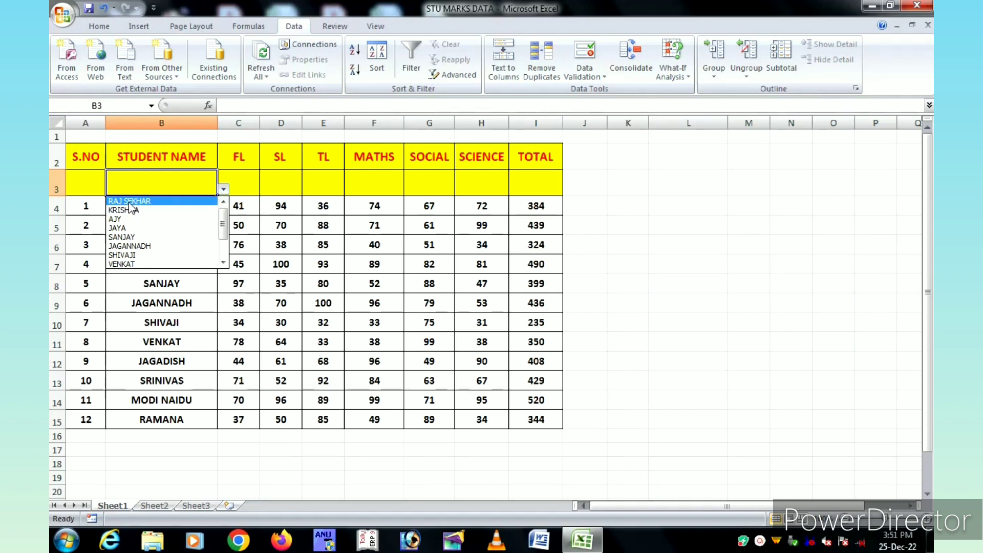
click(124, 223)
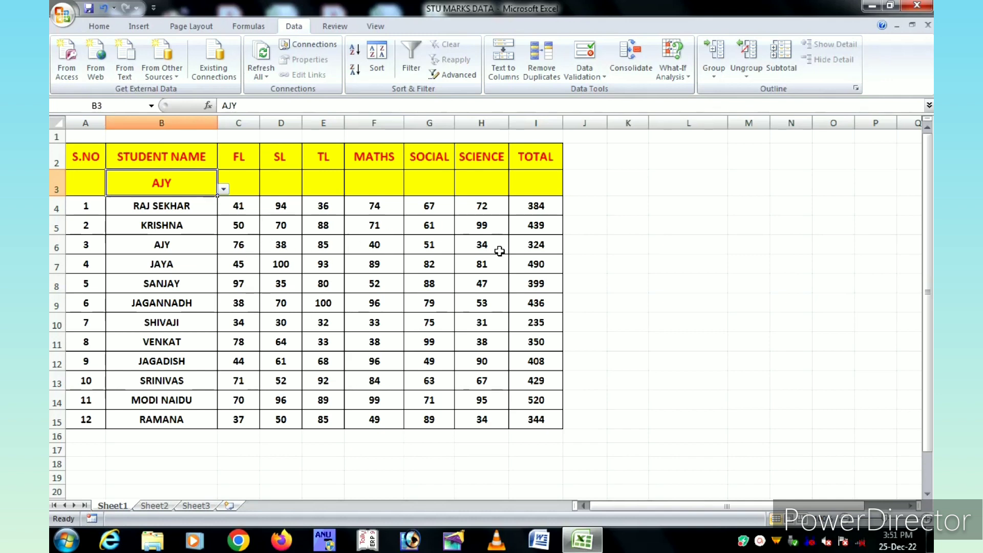
click(242, 184)
drag(279, 184, 362, 183)
click(362, 182)
click(231, 185)
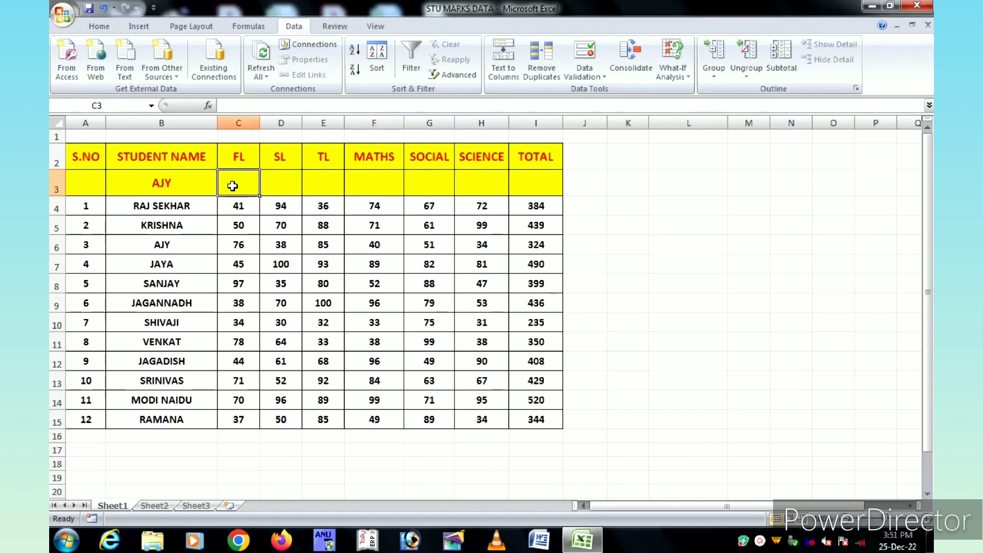
click(269, 185)
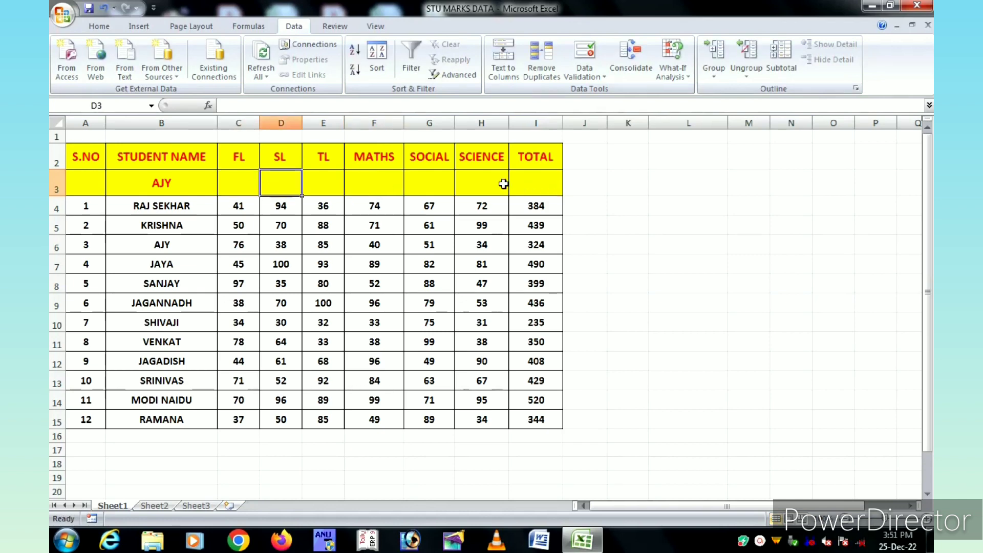
double_click(235, 181)
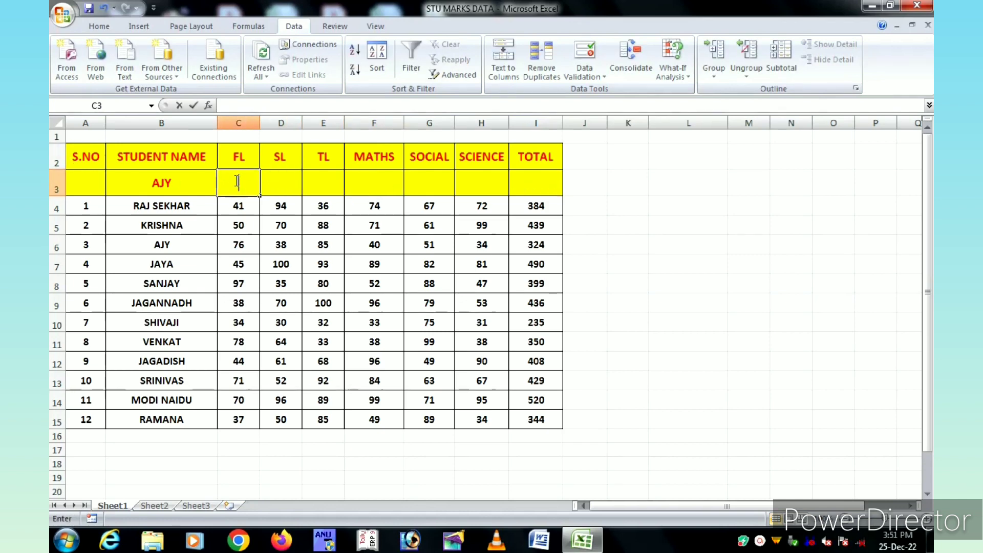
click(280, 182)
click(316, 182)
click(300, 182)
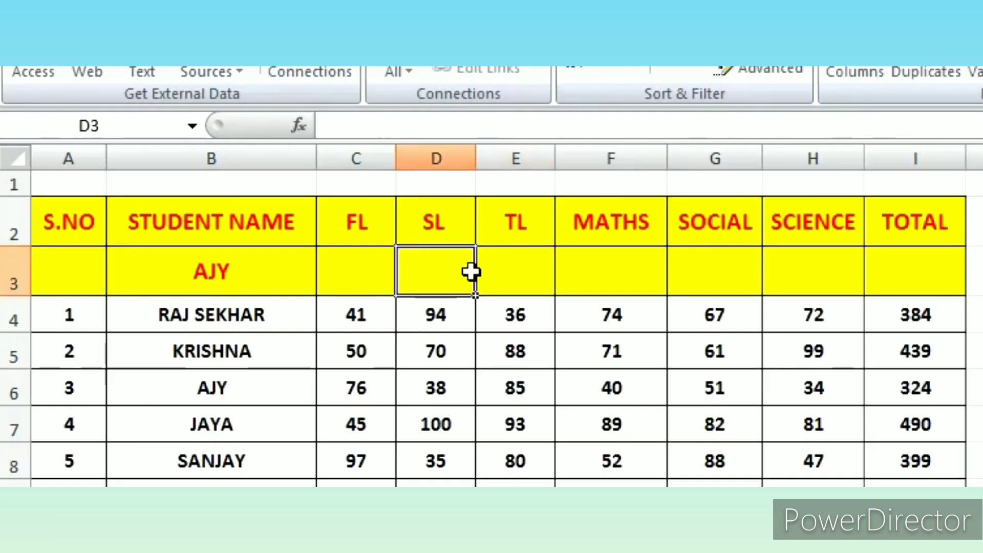
Select C3:I3 and start a VLOOKUP formula there with B3 as the lookup value.
click(240, 182)
drag(240, 182, 354, 173)
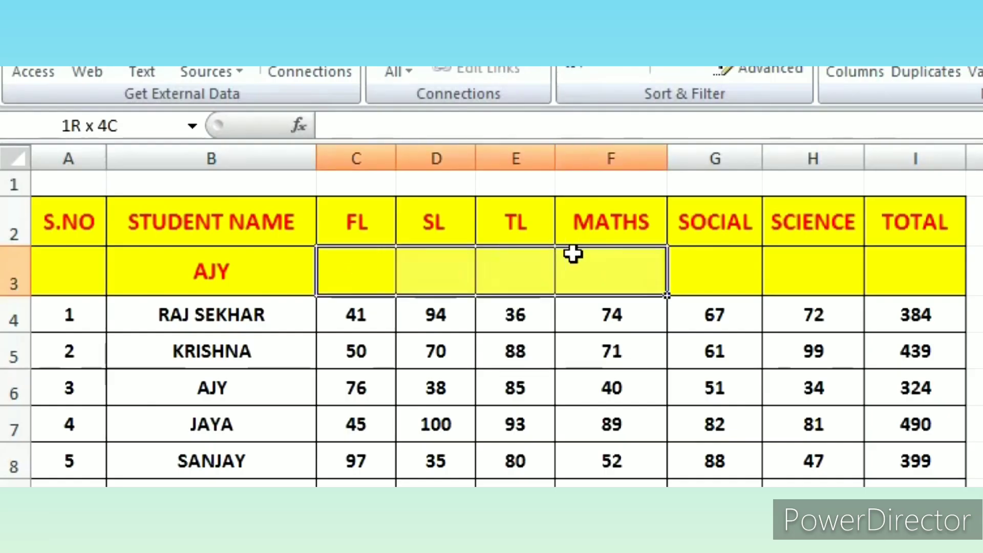
drag(572, 253, 898, 266)
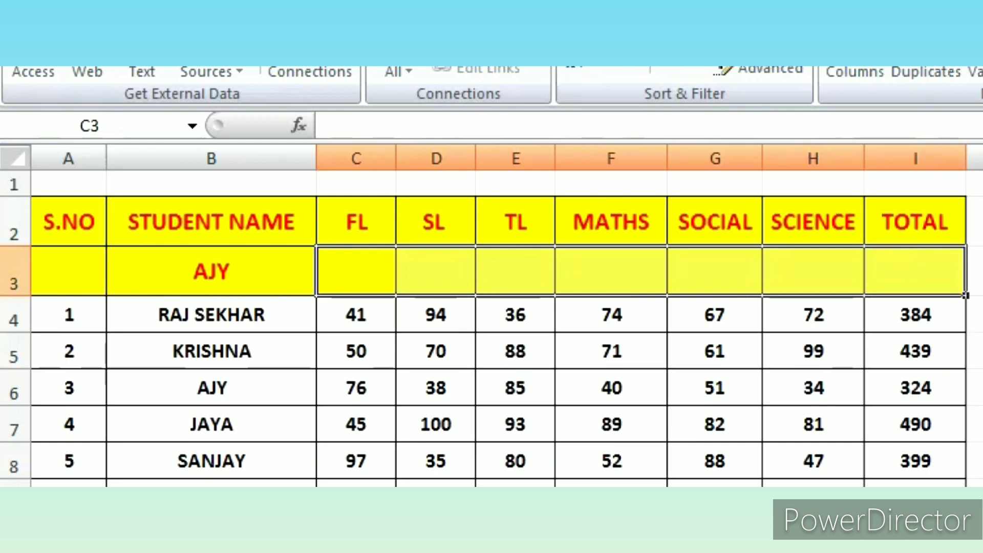
text(=)
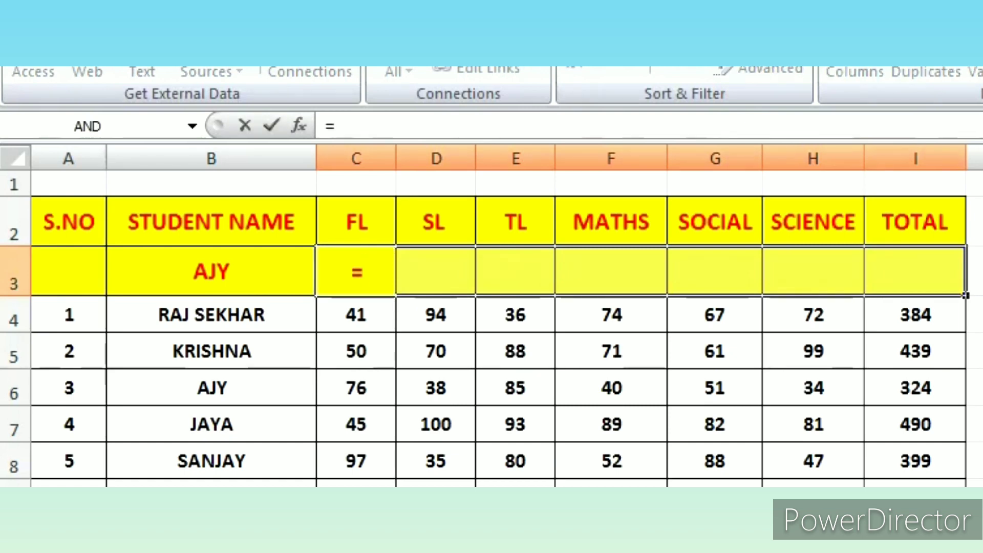
text(vl)
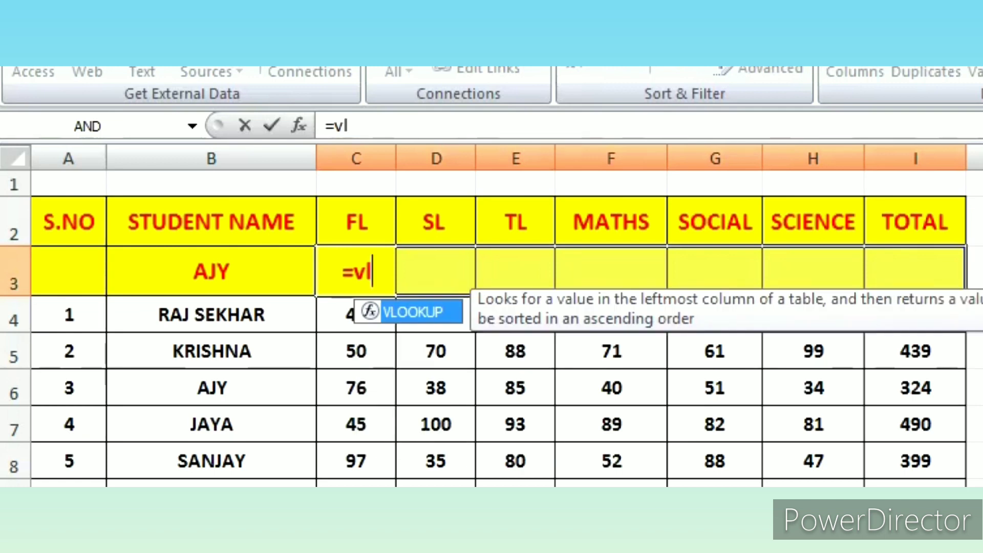
text(o)
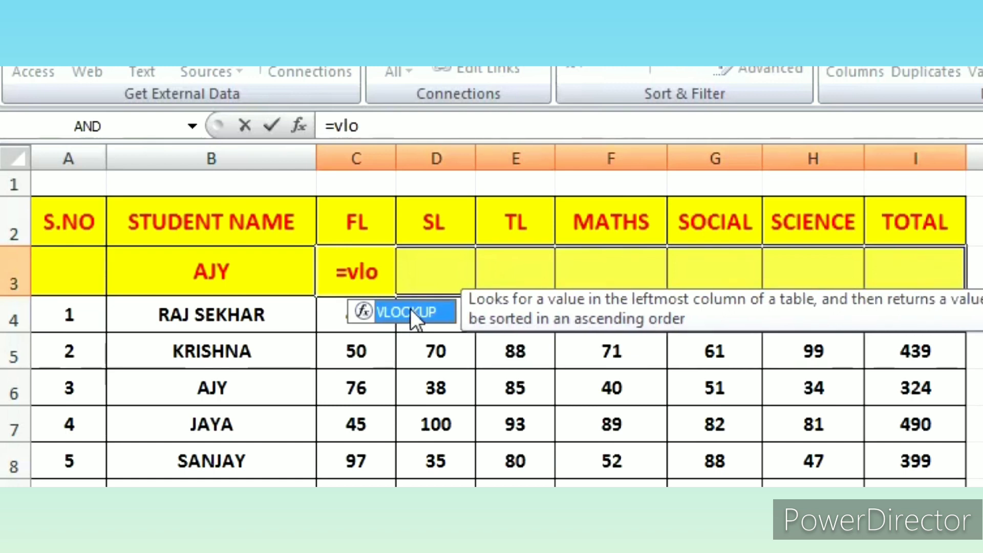
double_click(410, 308)
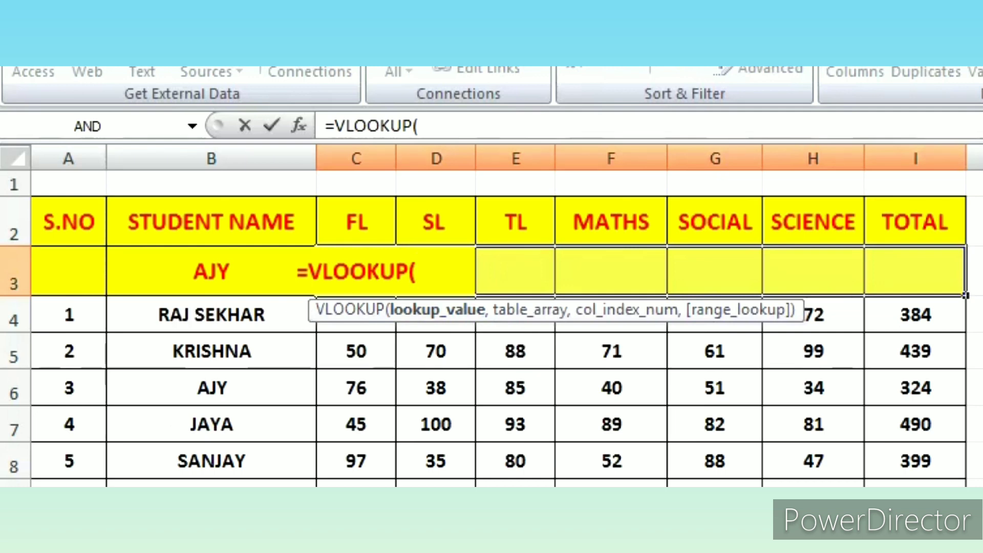
click(175, 271)
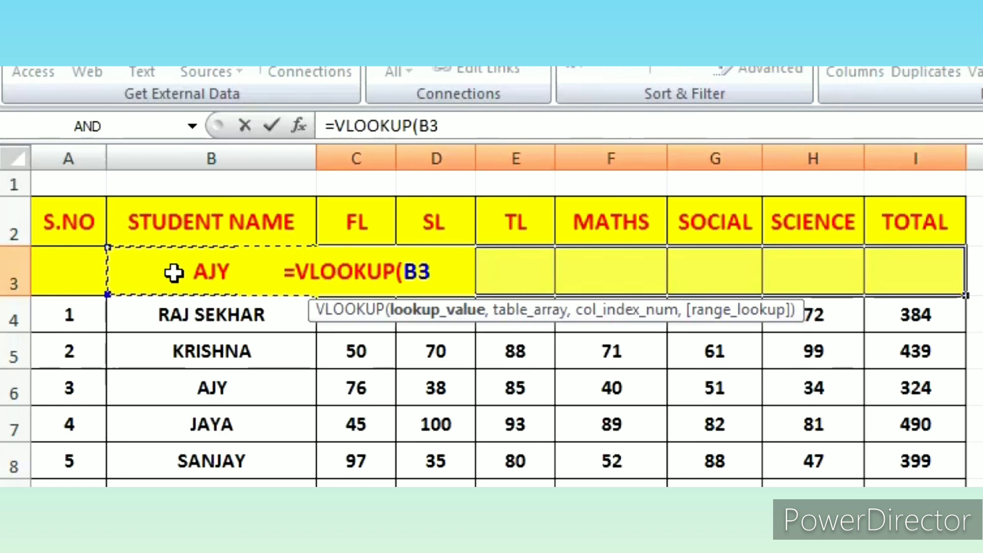
text(,)
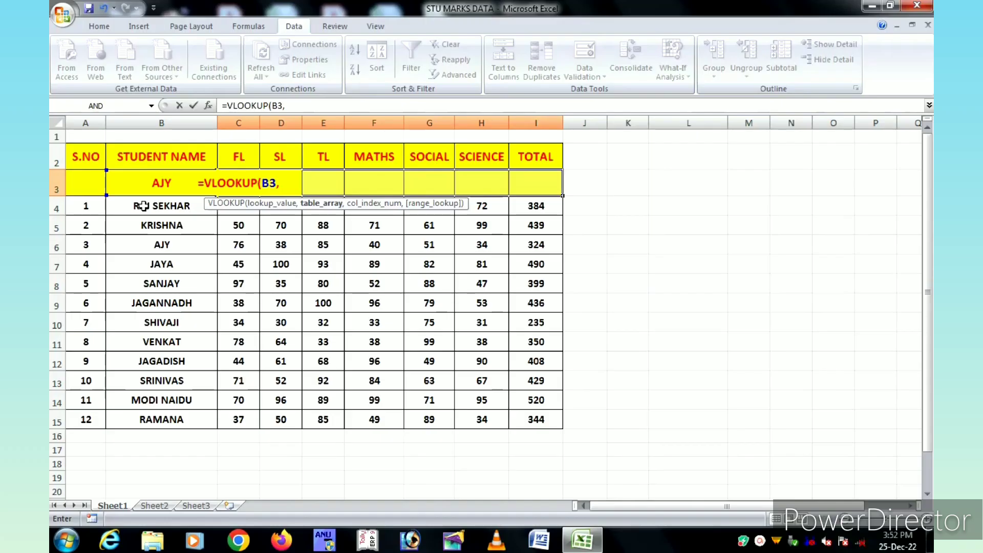
Set the VLOOKUP table array to B4:I15, covering the student names through the TOTAL column.
click(176, 315)
drag(356, 350, 728, 368)
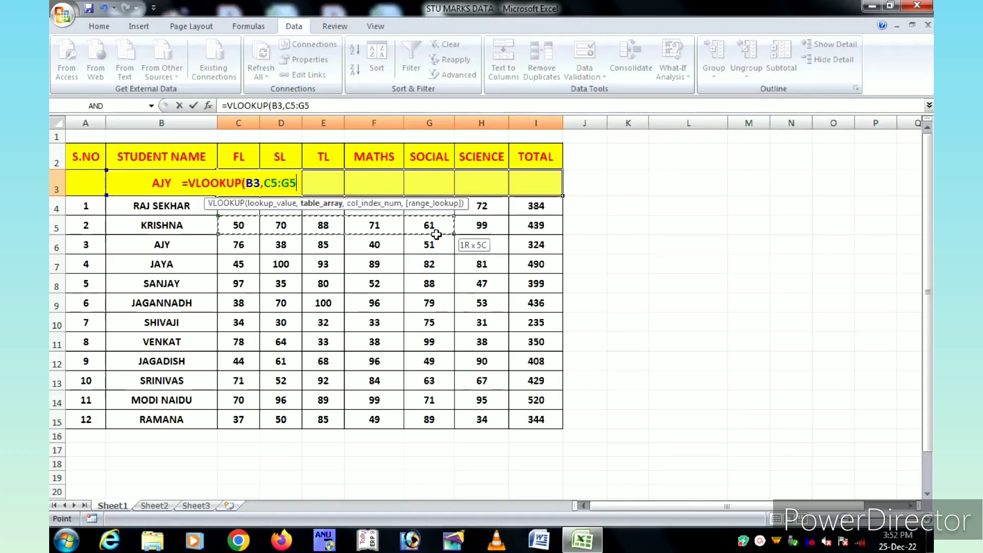
drag(437, 234, 529, 257)
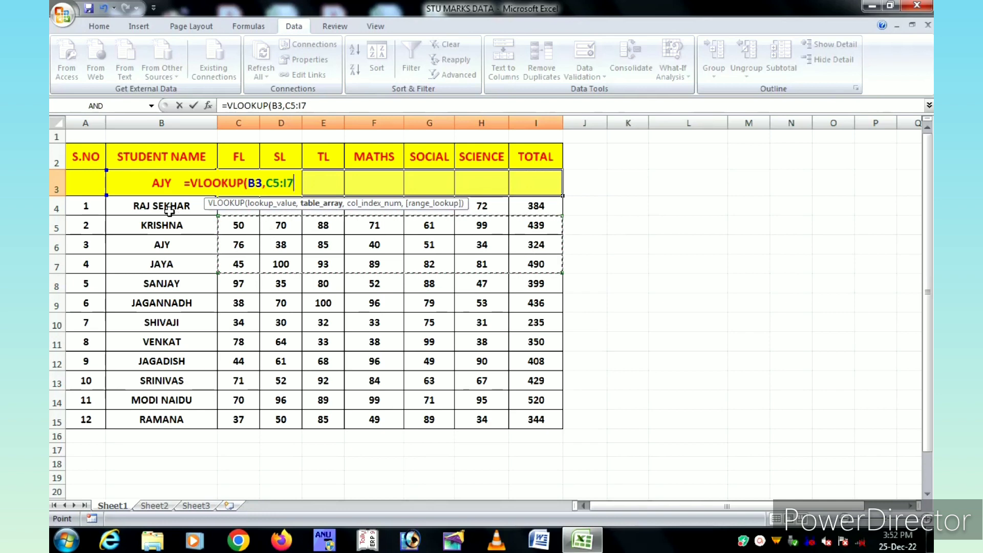
drag(169, 210, 537, 418)
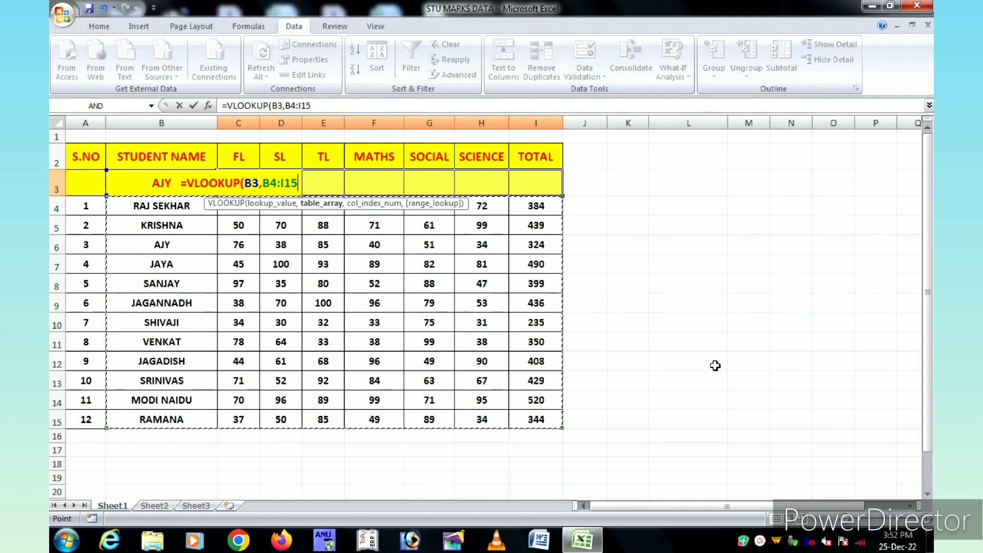
text(,)
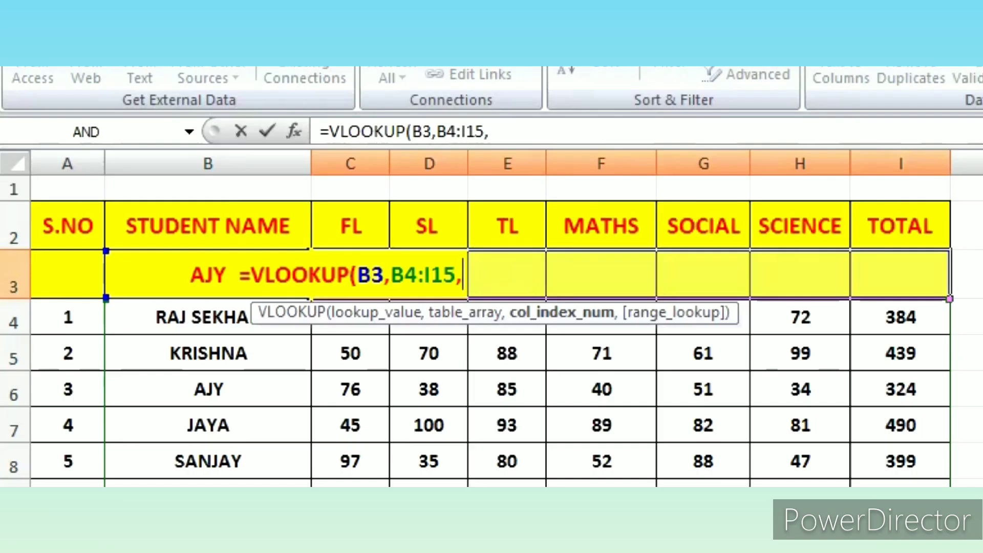
Set the VLOOKUP column index argument to the array {2,3,4,5,6,7,8}, covering FL through TOTAL.
text({)
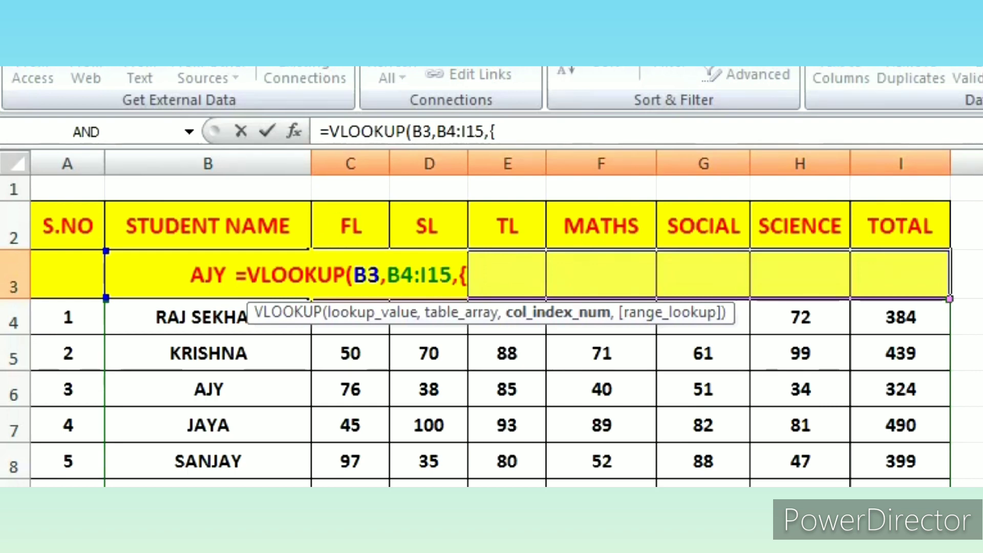
text(2)
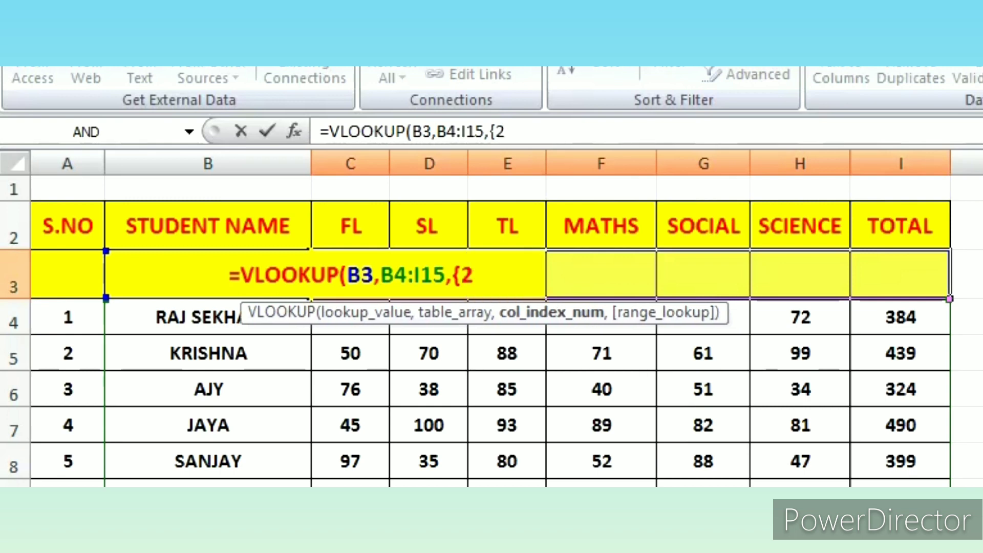
text(,)
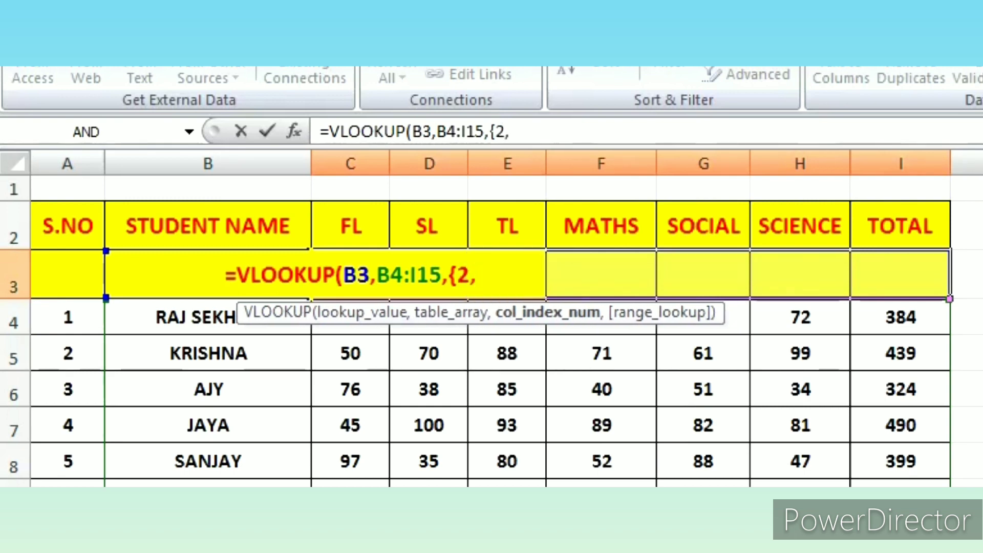
text(3,)
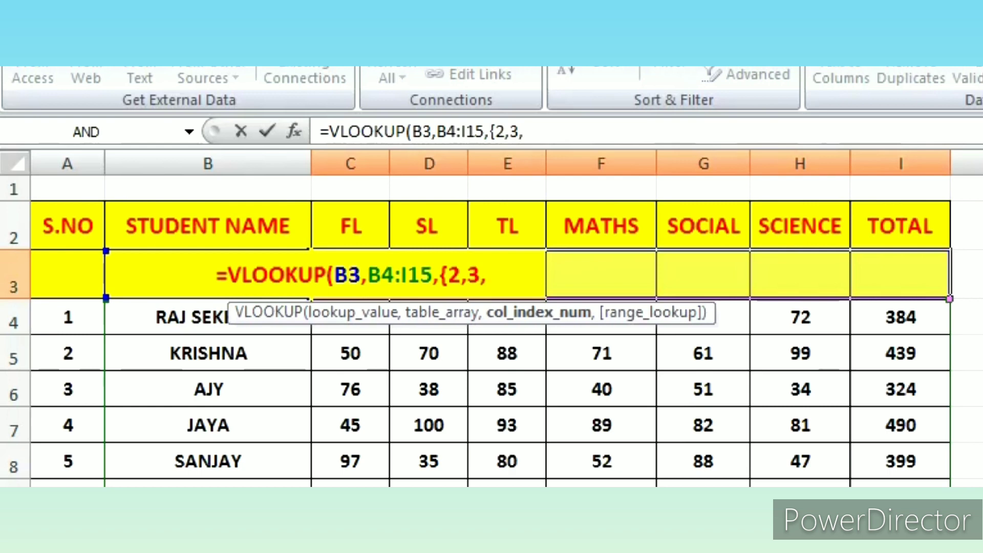
text(4,5,6)
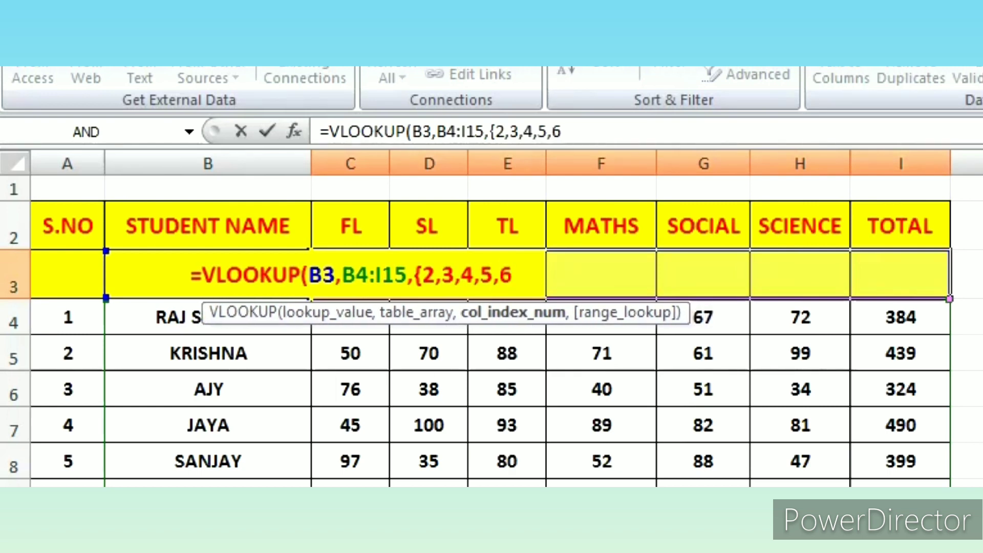
text(,)
text(7)
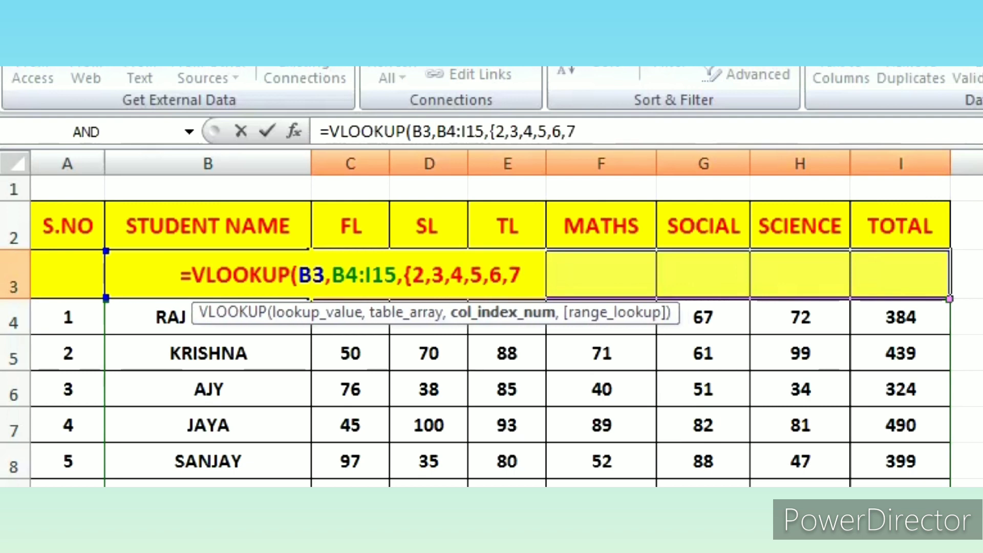
text(,8)
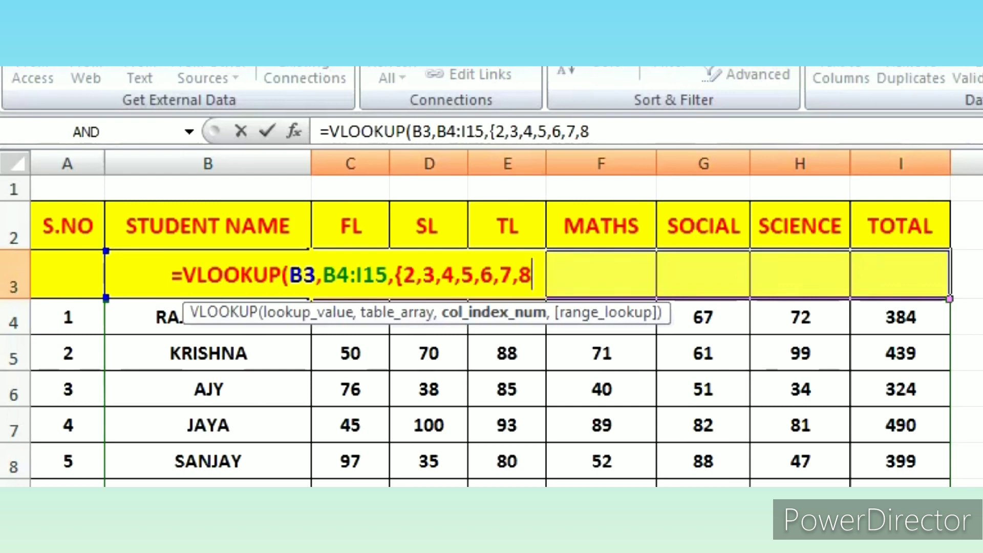
text(})
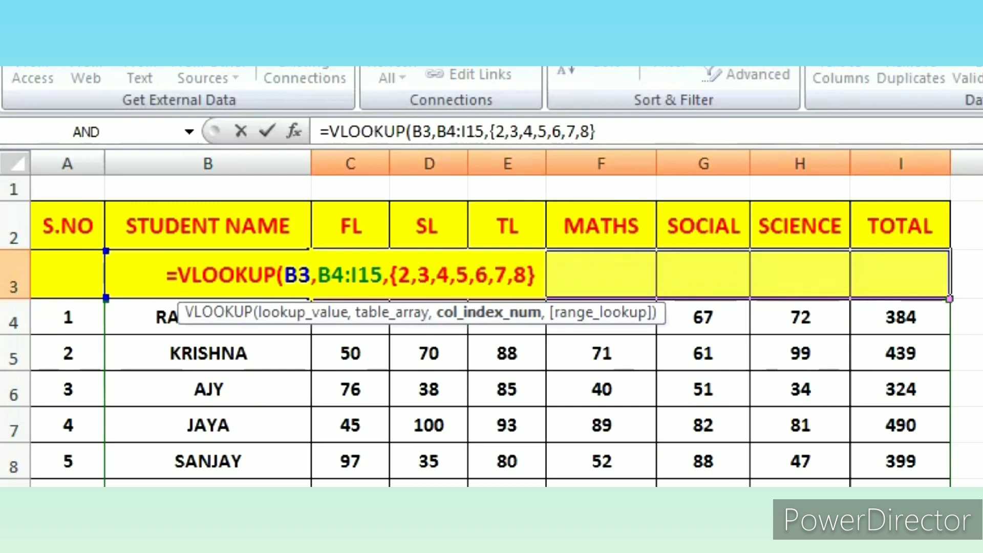
text(,)
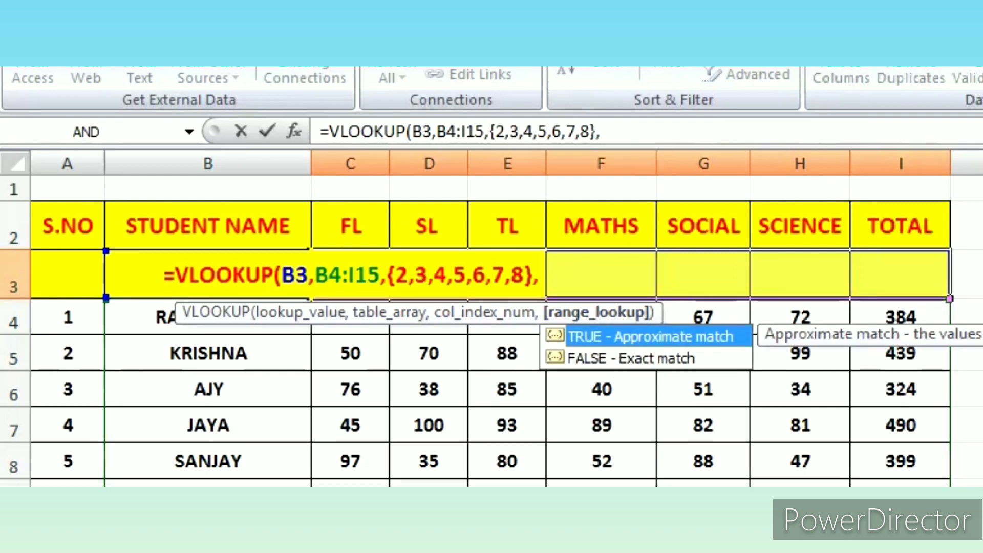
Set the VLOOKUP range lookup to 0 for an exact match and enter it as an array formula across C3:I3.
text(0)
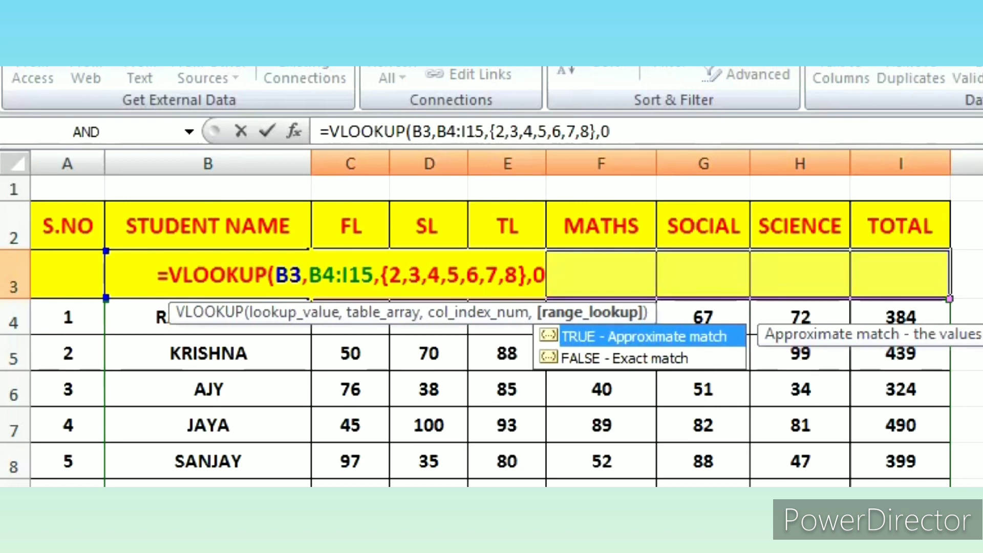
text())
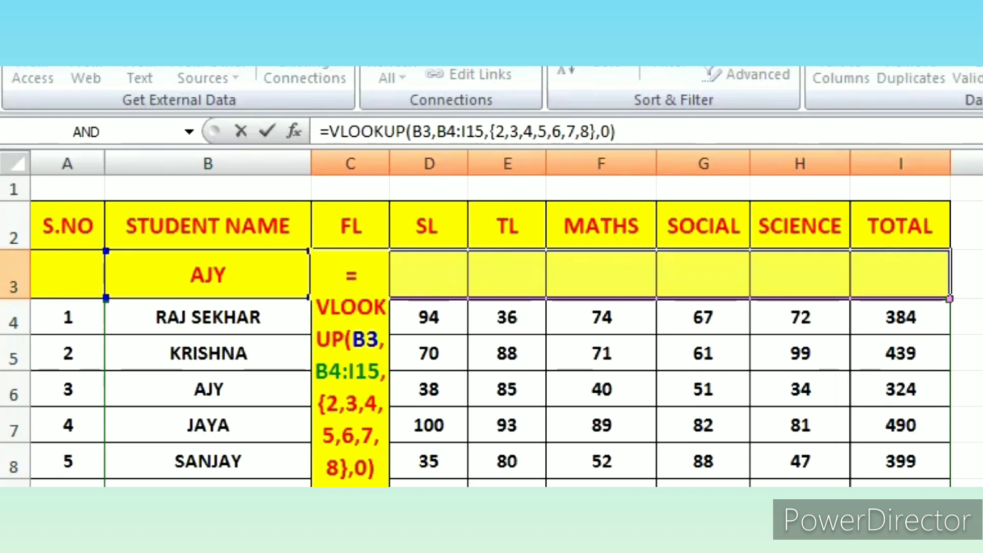
key(ctrl+shift+Return)
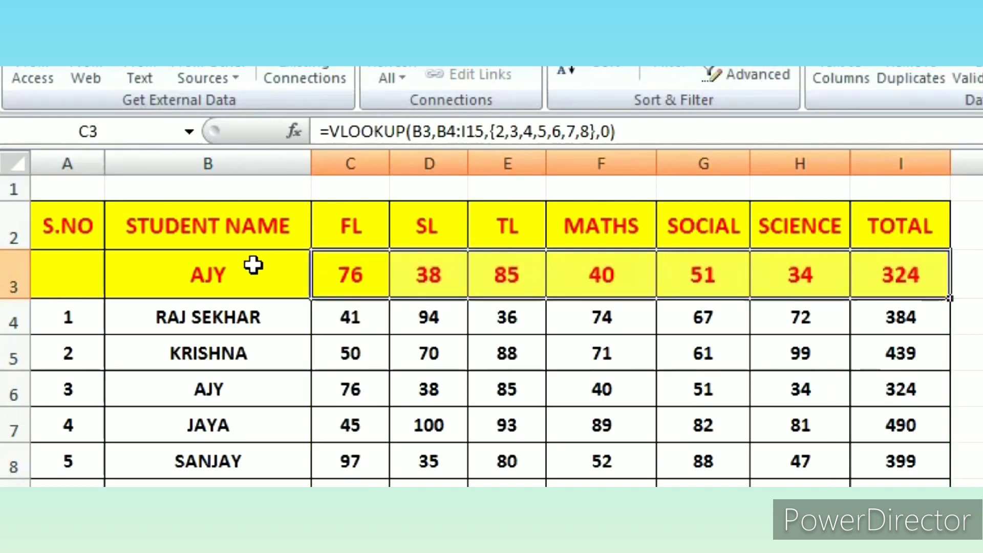
Compare the marks fetched in row 3 with the third student's record in row 6.
click(228, 274)
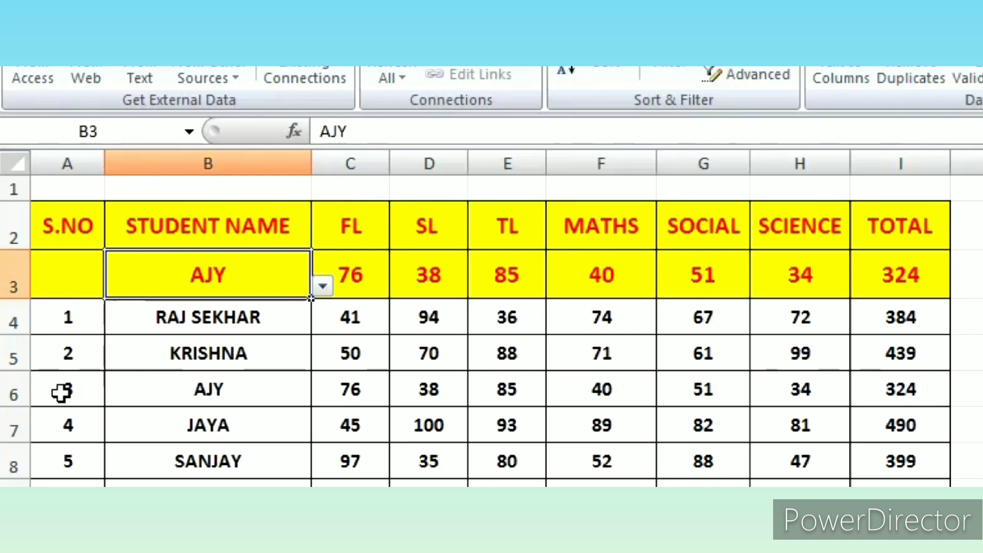
click(11, 395)
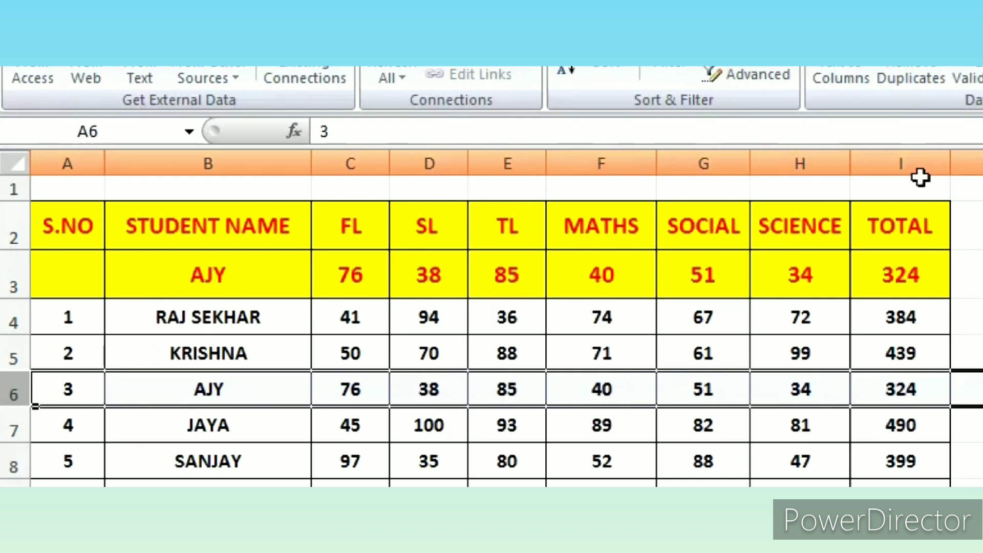
Choose the sixth student from the dropdown in B3 and compare the fetched marks with the record in row 9.
click(253, 278)
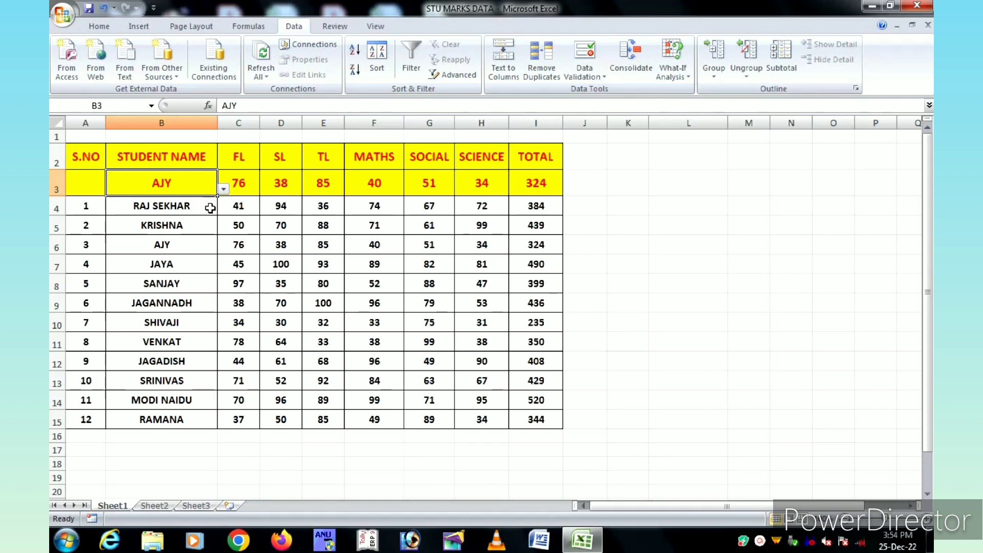
click(223, 190)
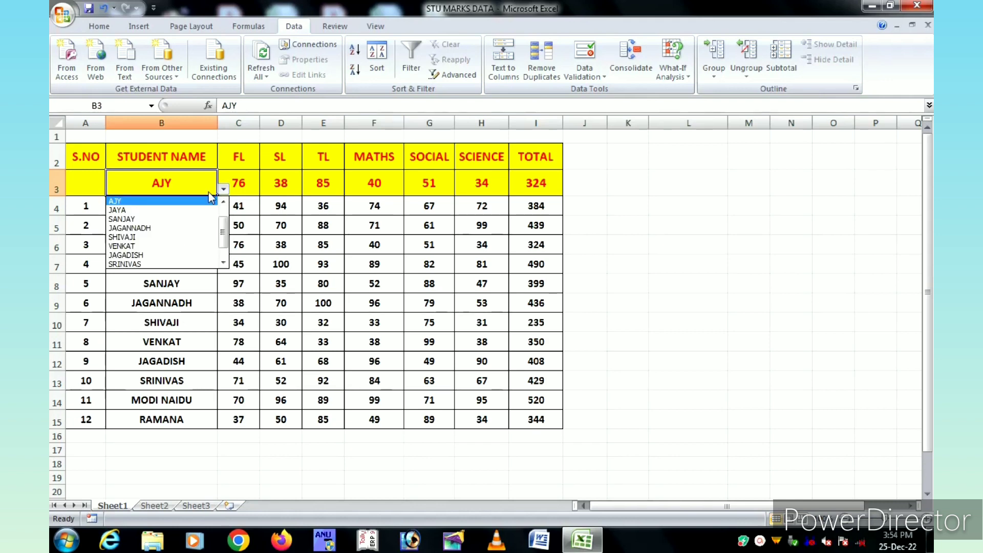
click(142, 228)
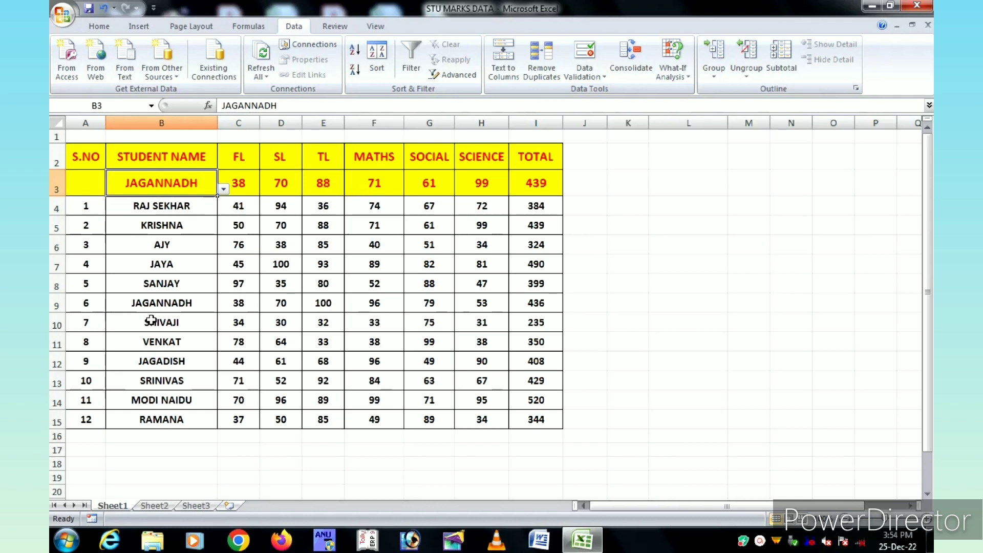
click(55, 305)
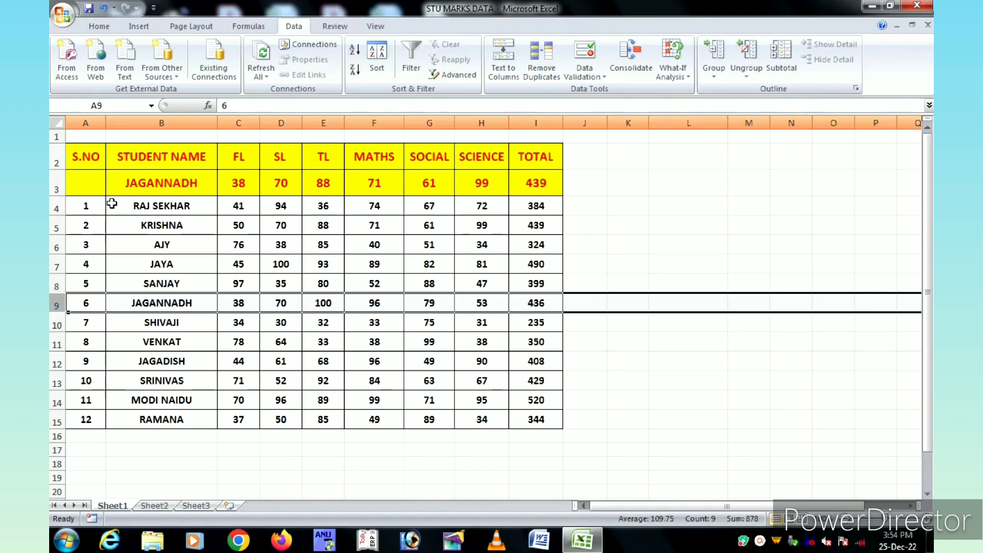
Choose the tenth student from the dropdown in B3 and compare the fetched marks with the record in row 13.
click(156, 183)
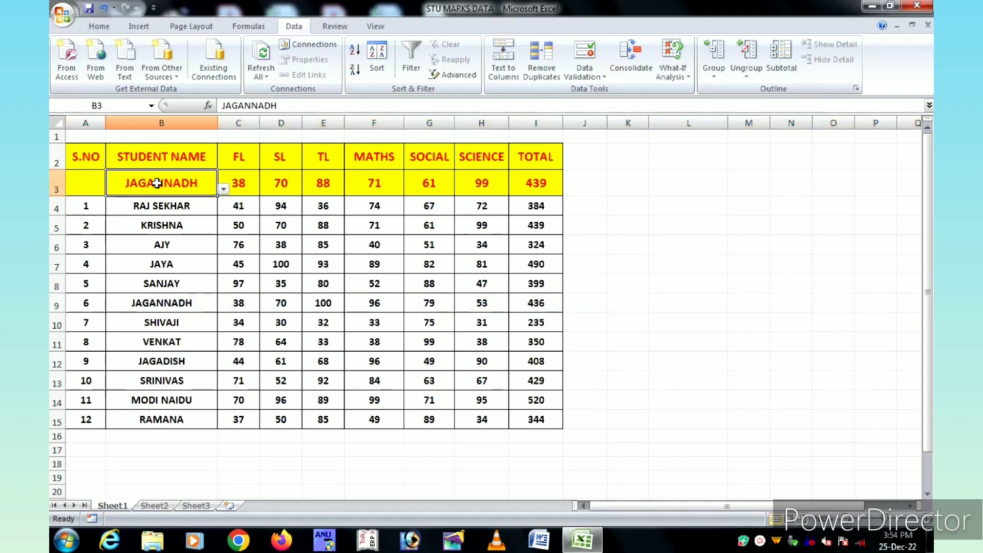
click(224, 190)
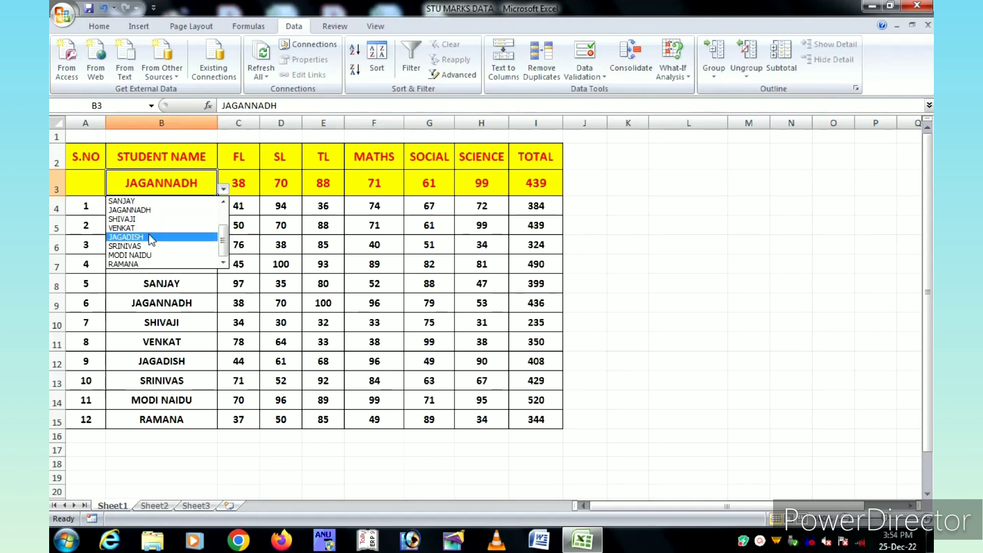
click(127, 247)
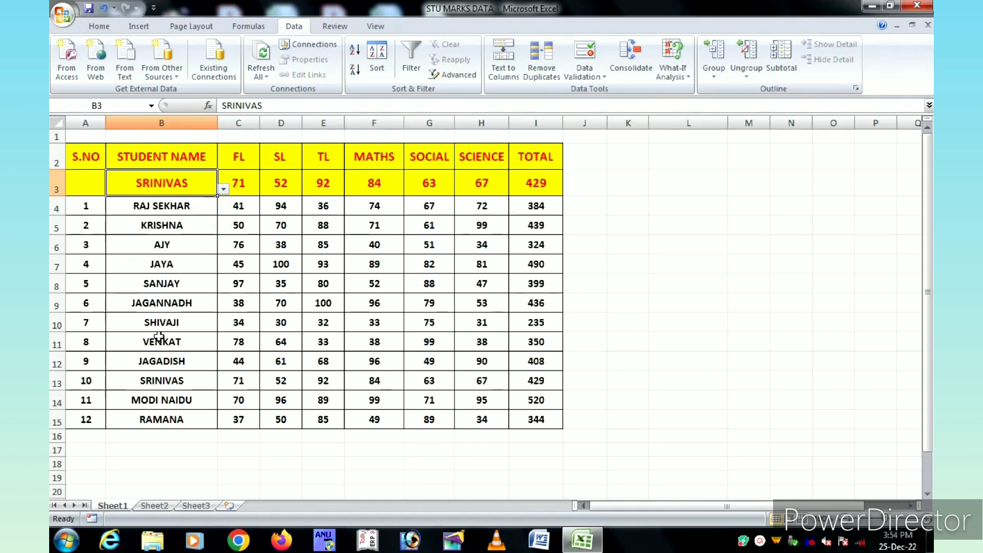
click(52, 382)
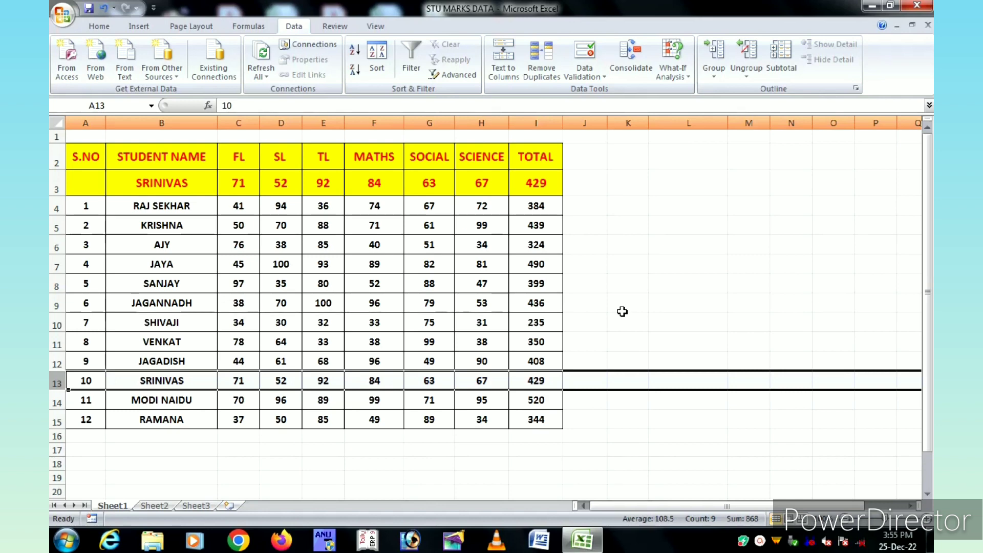
click(205, 182)
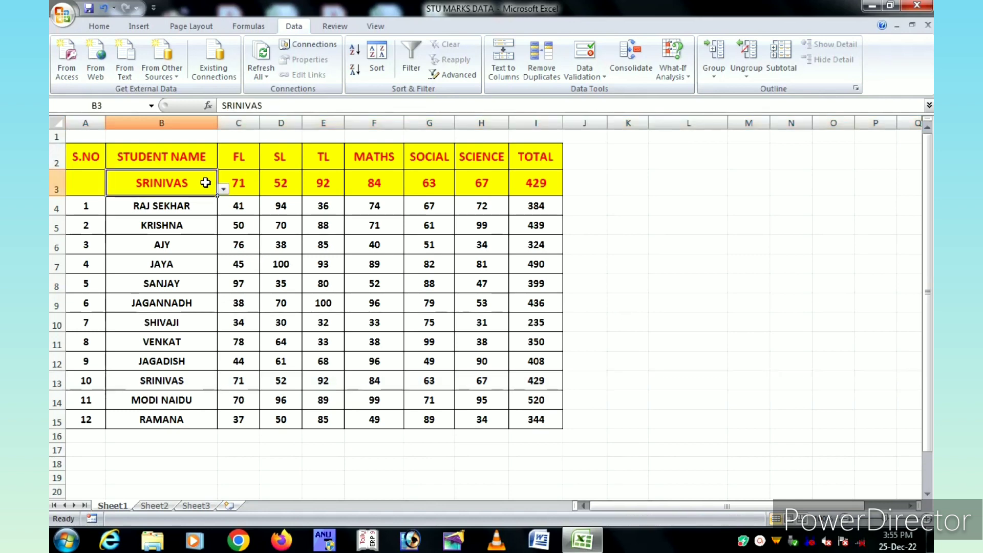